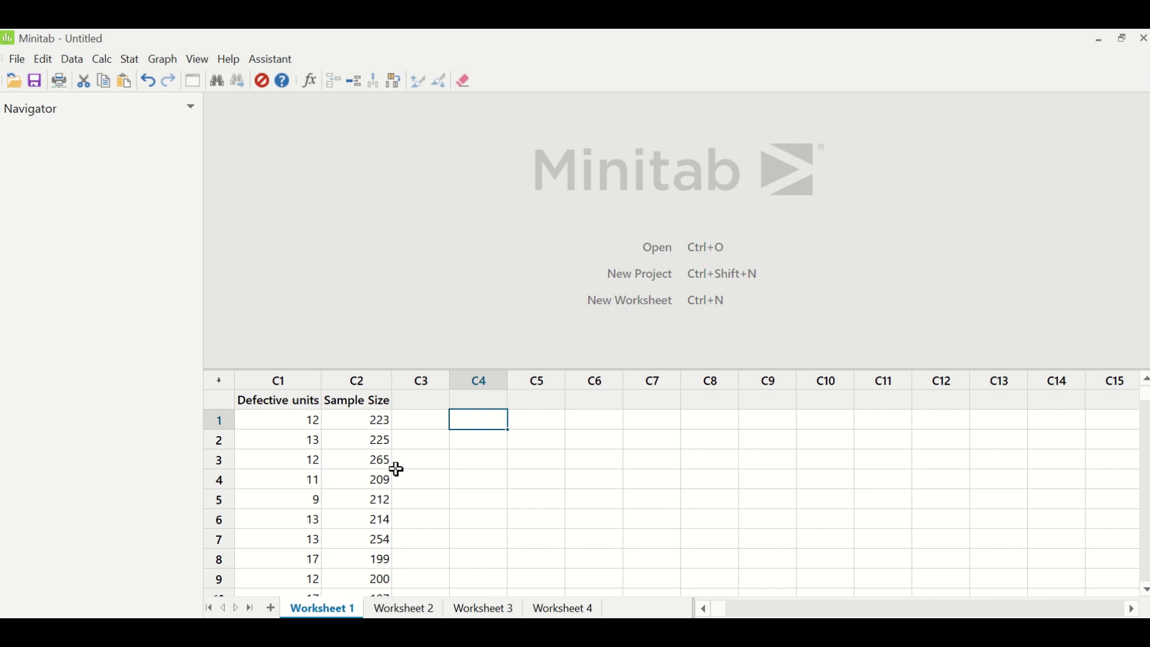
Build a P chart of Defective units using Sample Size as subgroup sizes (P=0.0563, UCL=0.0997)
left_click(130, 59)
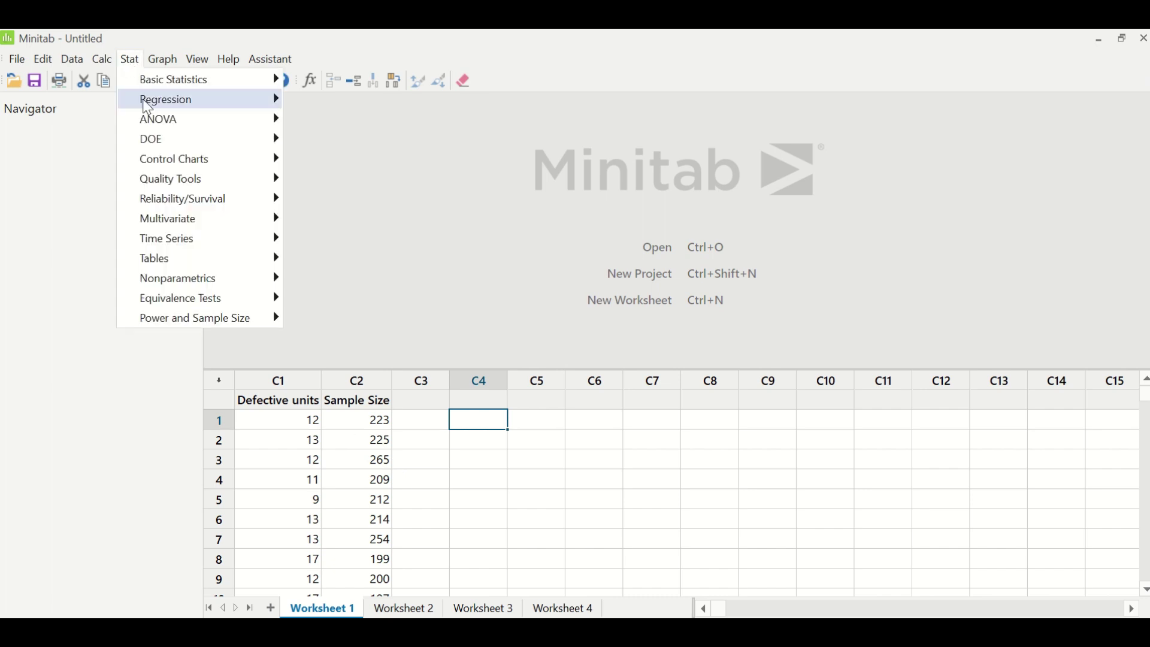
mouse_move(180, 160)
mouse_move(384, 223)
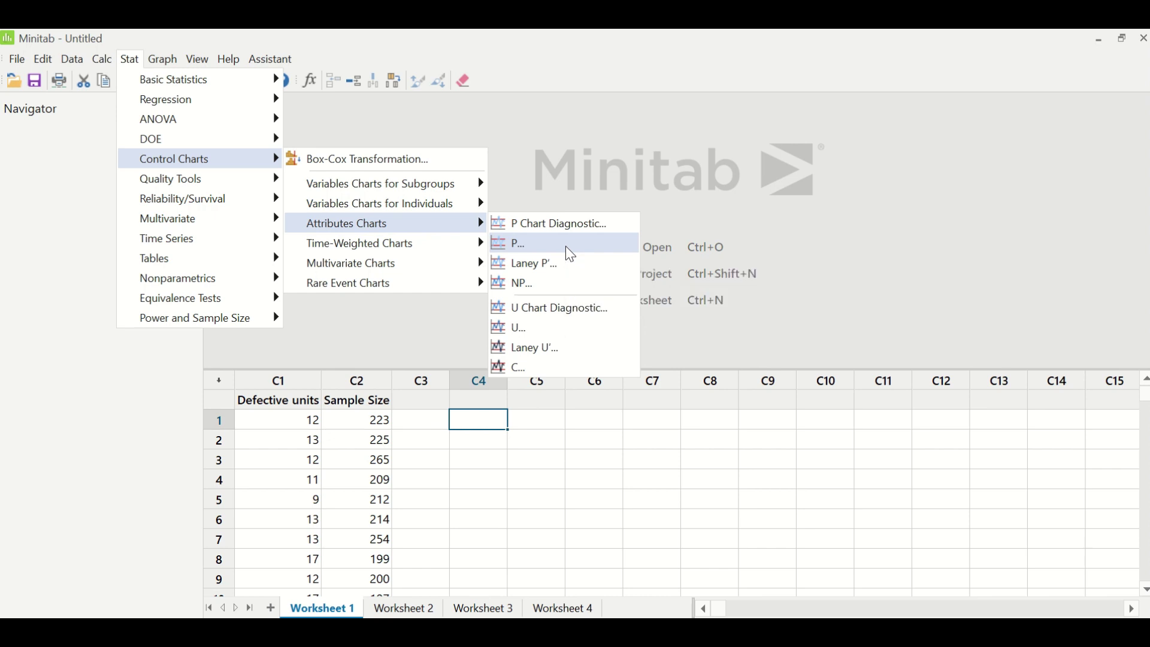
left_click(571, 252)
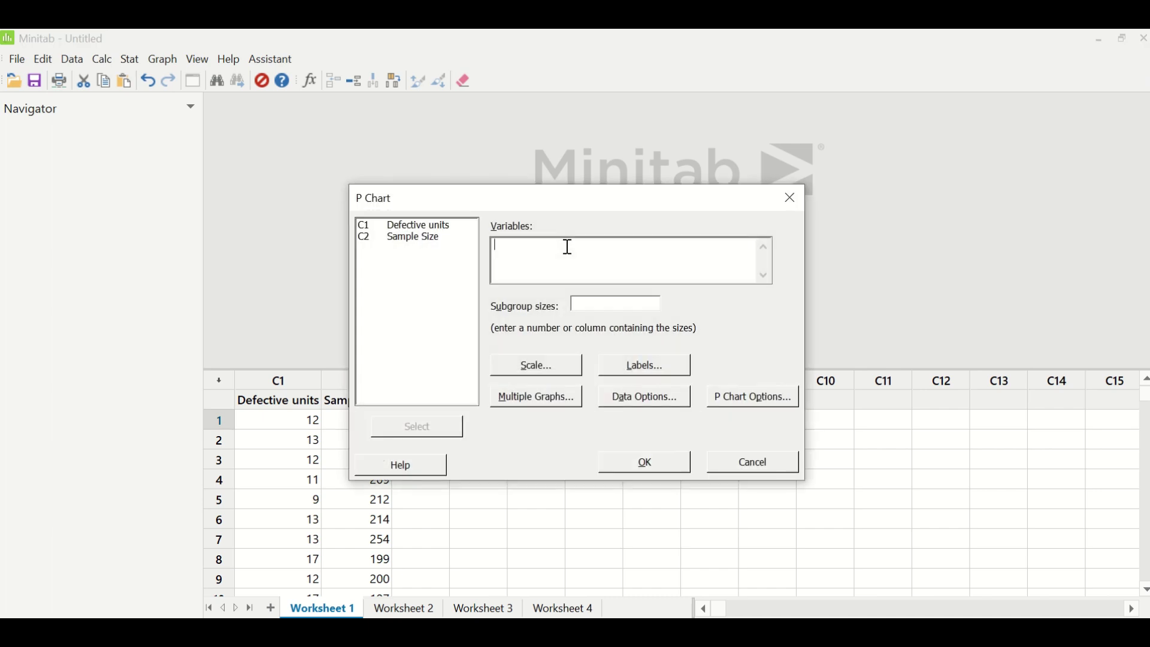
double_click(449, 227)
left_click(593, 306)
double_click(430, 239)
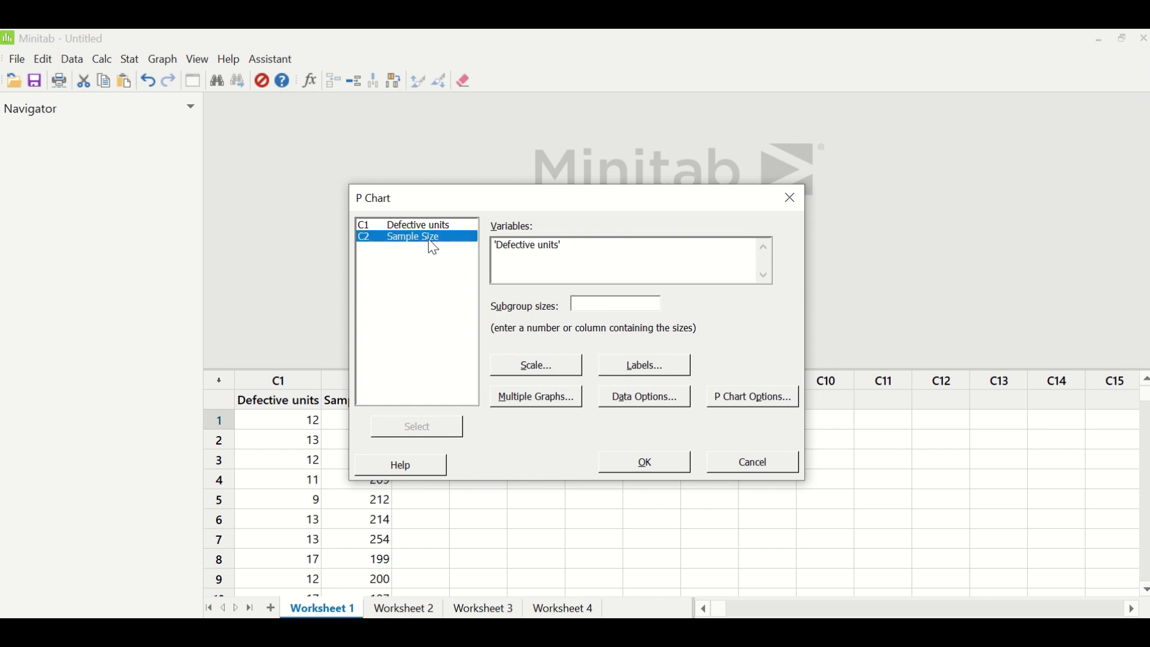
left_click(643, 465)
double_click(719, 319)
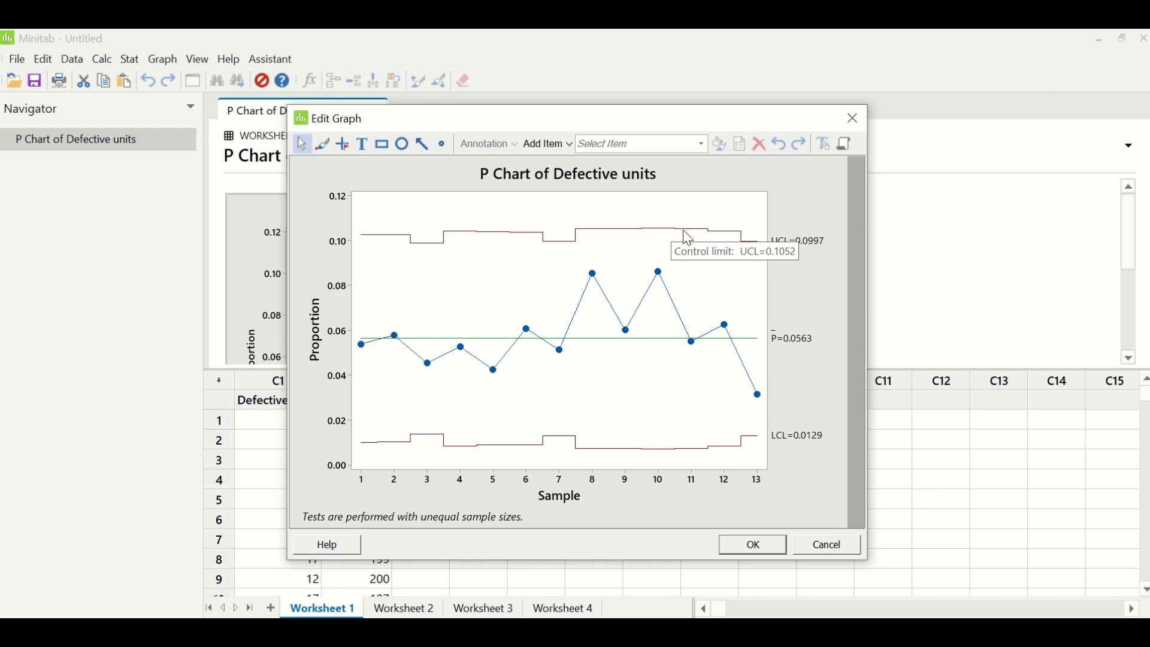
left_click(762, 547)
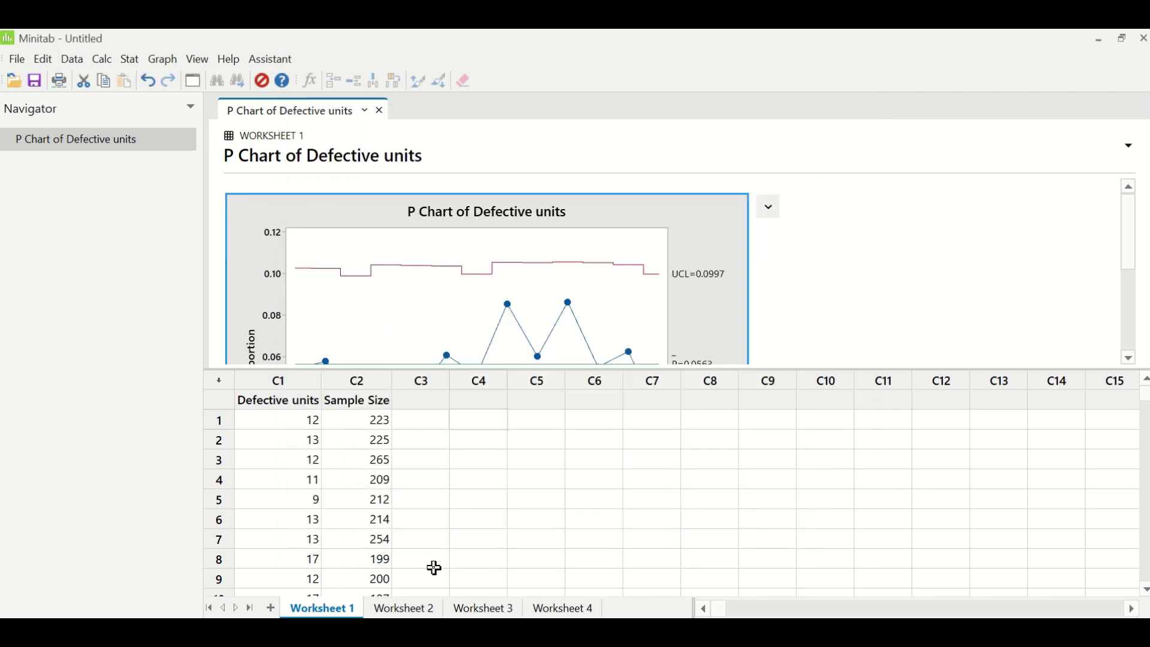
On Worksheet 2, chart Defect in a U chart with Sample Size subgroups and enlarge it
left_click(427, 609)
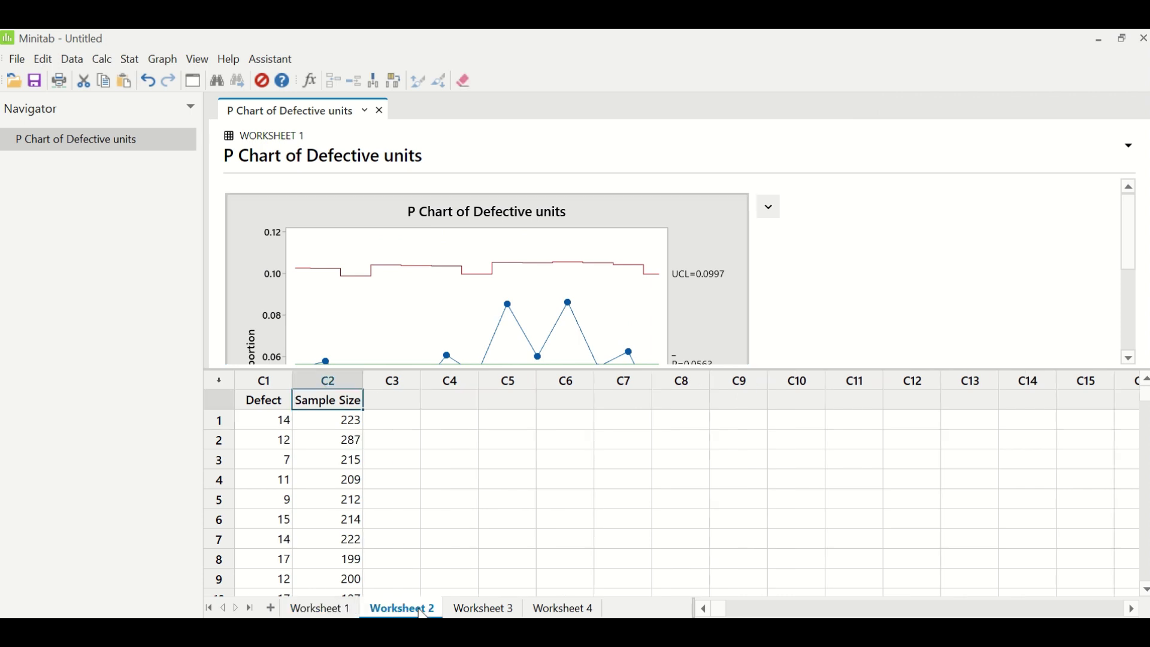
left_click(442, 496)
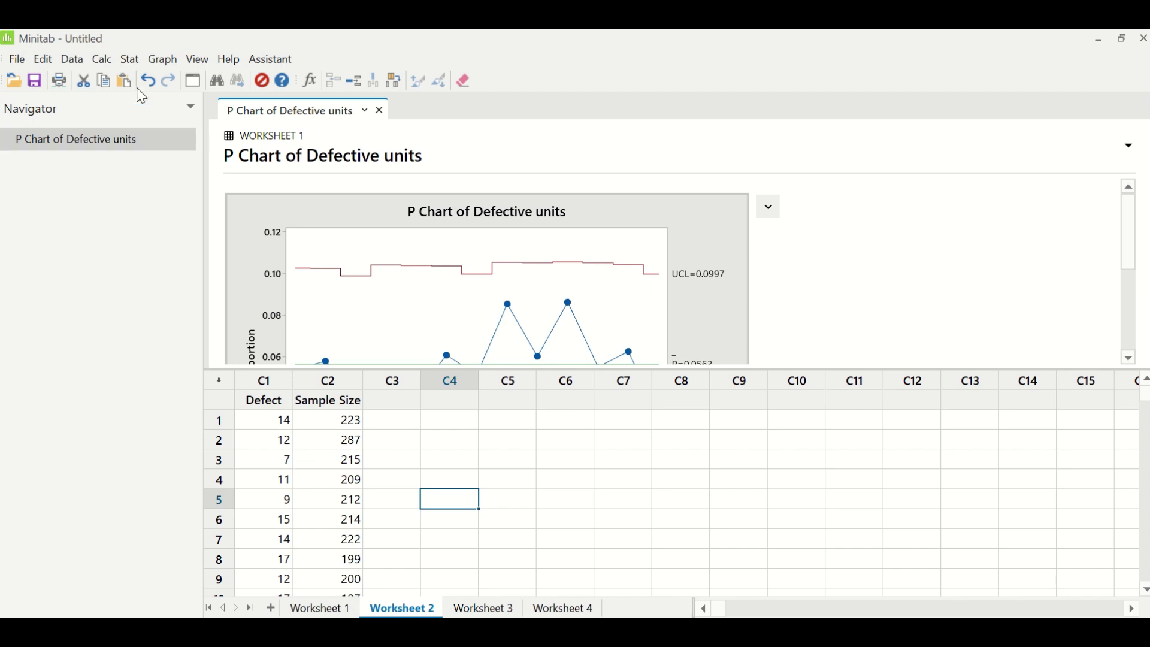
left_click(130, 59)
mouse_move(179, 160)
mouse_move(384, 223)
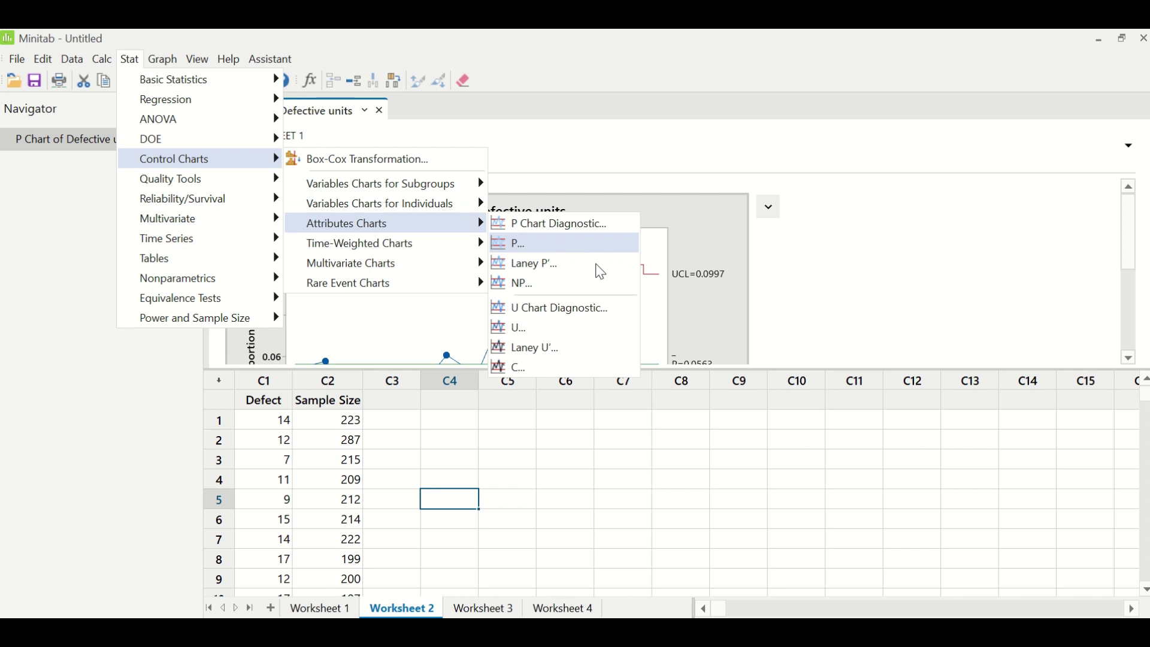
left_click(593, 335)
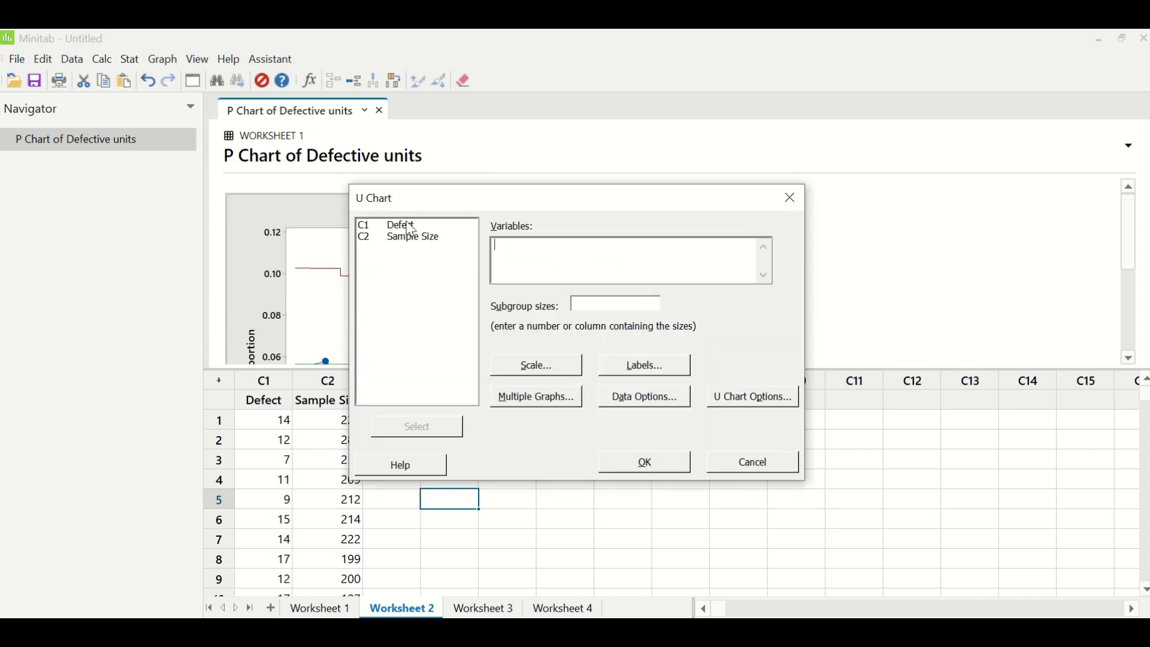
double_click(409, 226)
left_click(599, 302)
double_click(413, 238)
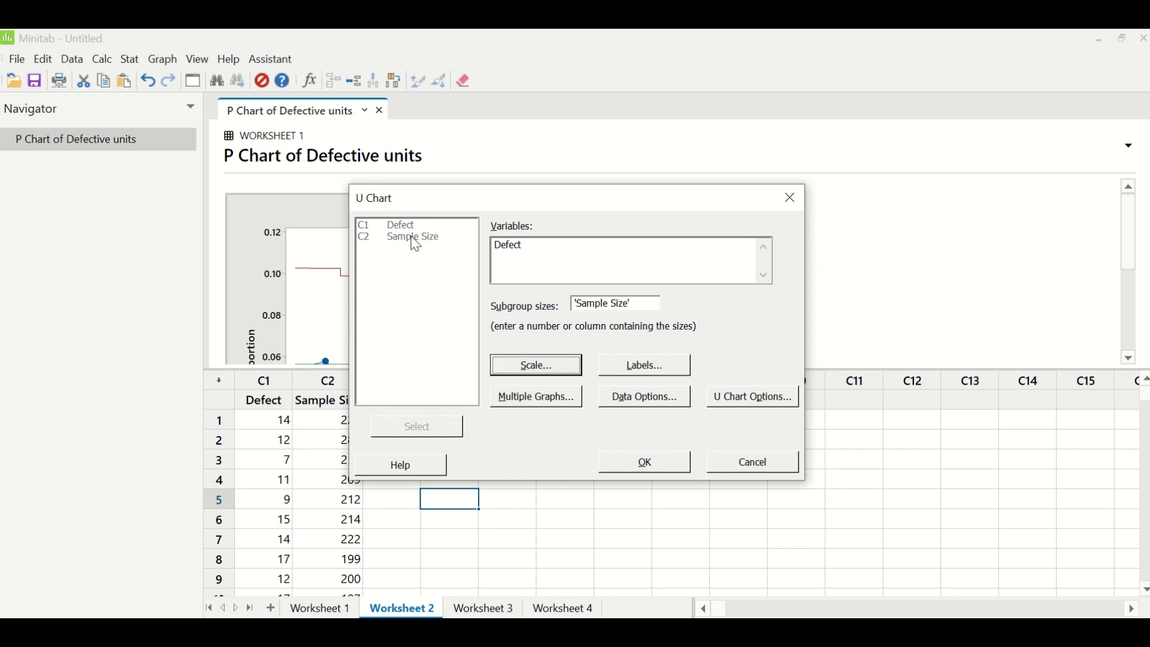
left_click(639, 465)
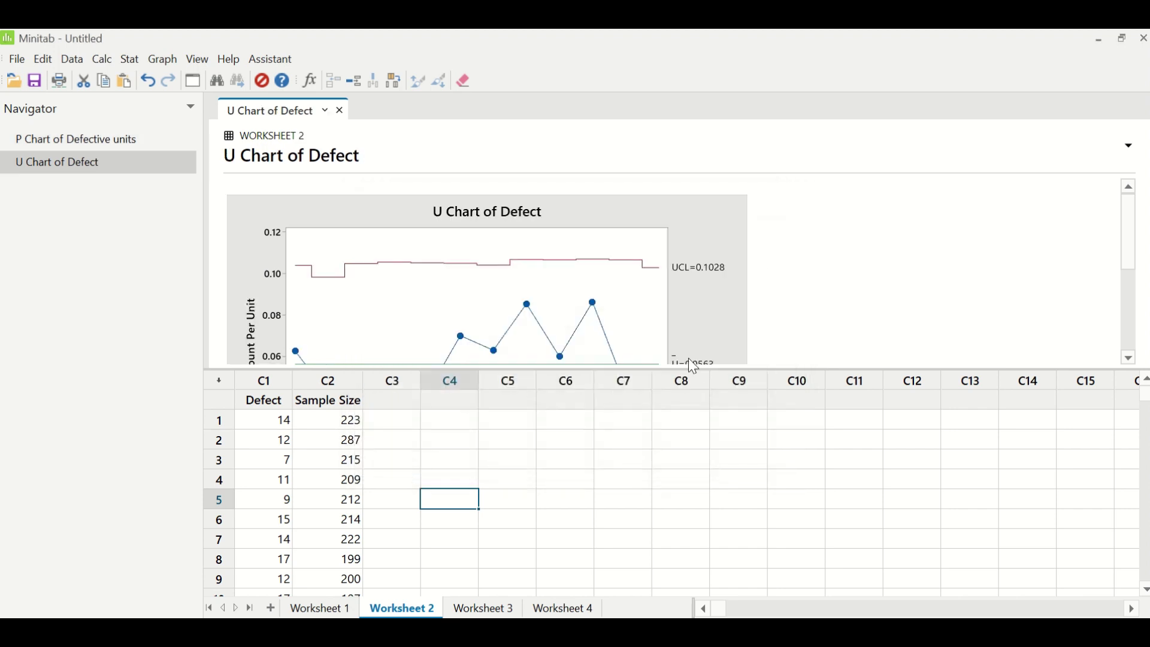
double_click(727, 304)
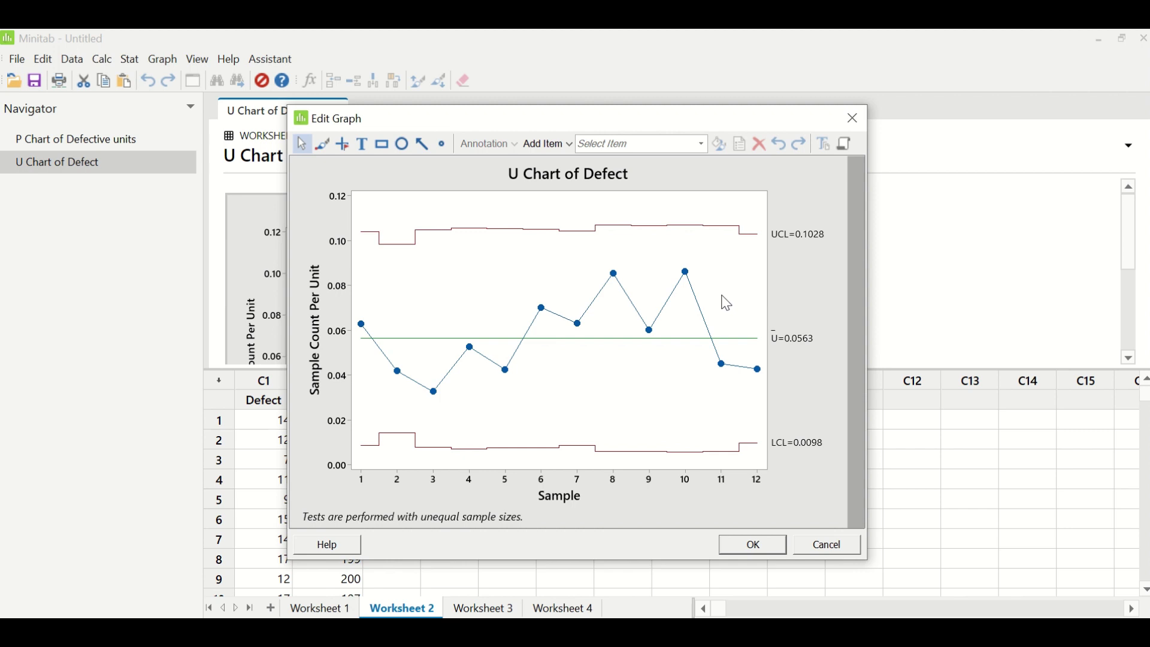
Close the enlarged U chart and switch to Worksheet 3
left_click(734, 551)
left_click(483, 610)
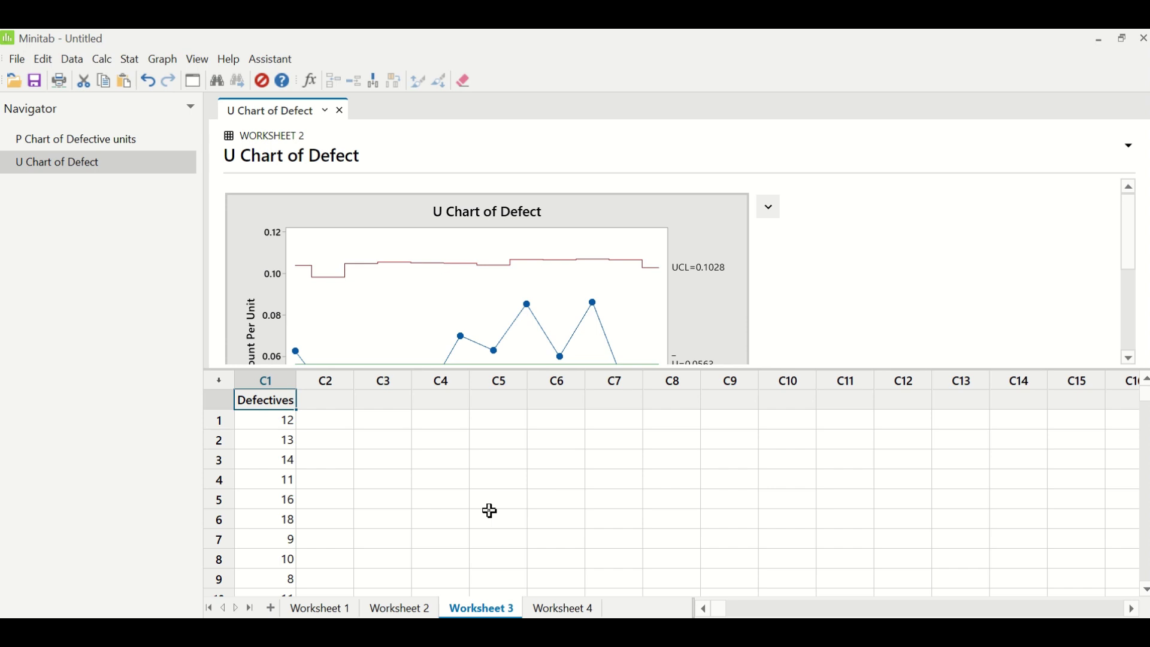
Build an NP chart of Defectives with constant subgroup size 250, then enlarge it
left_click(130, 59)
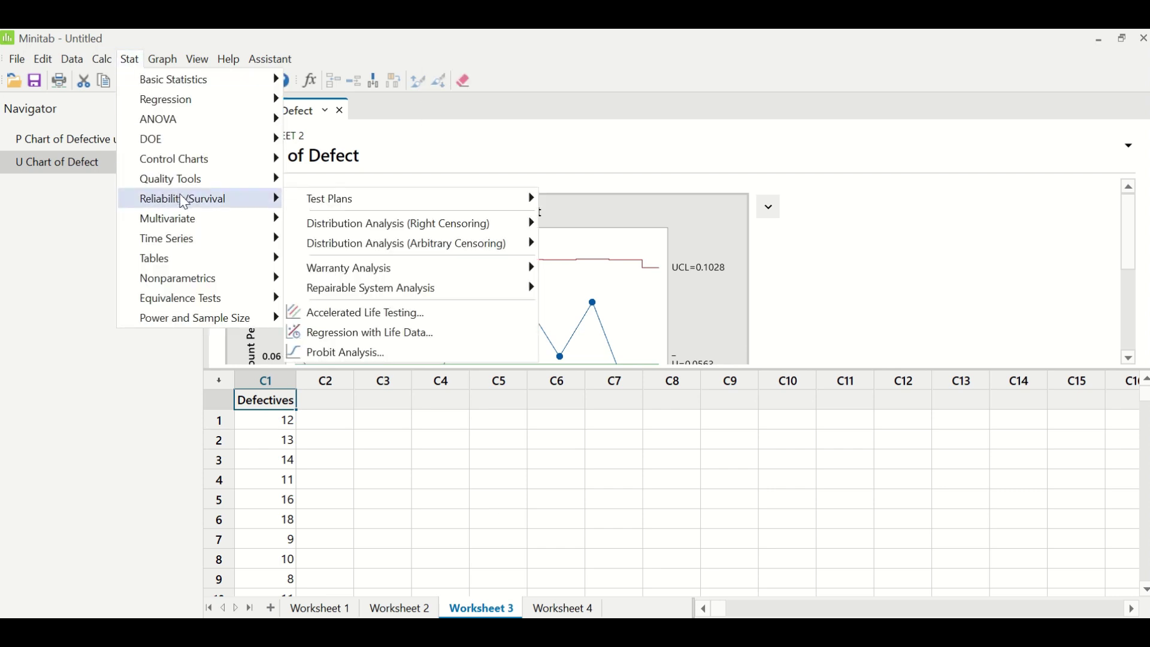
mouse_move(383, 224)
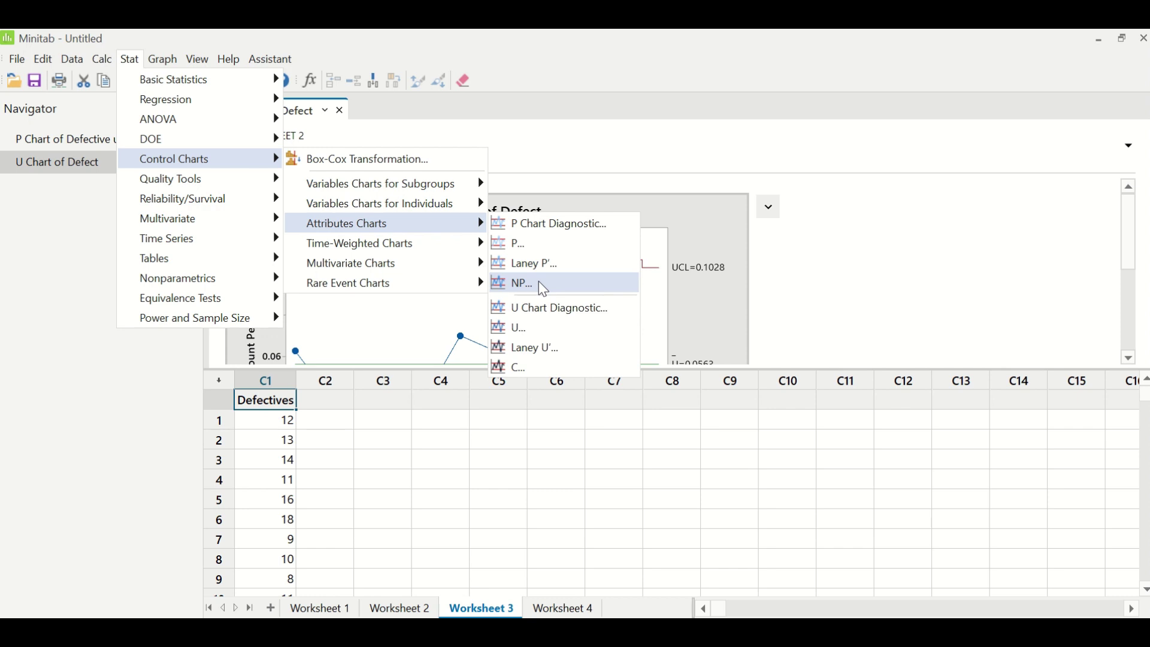
left_click(543, 286)
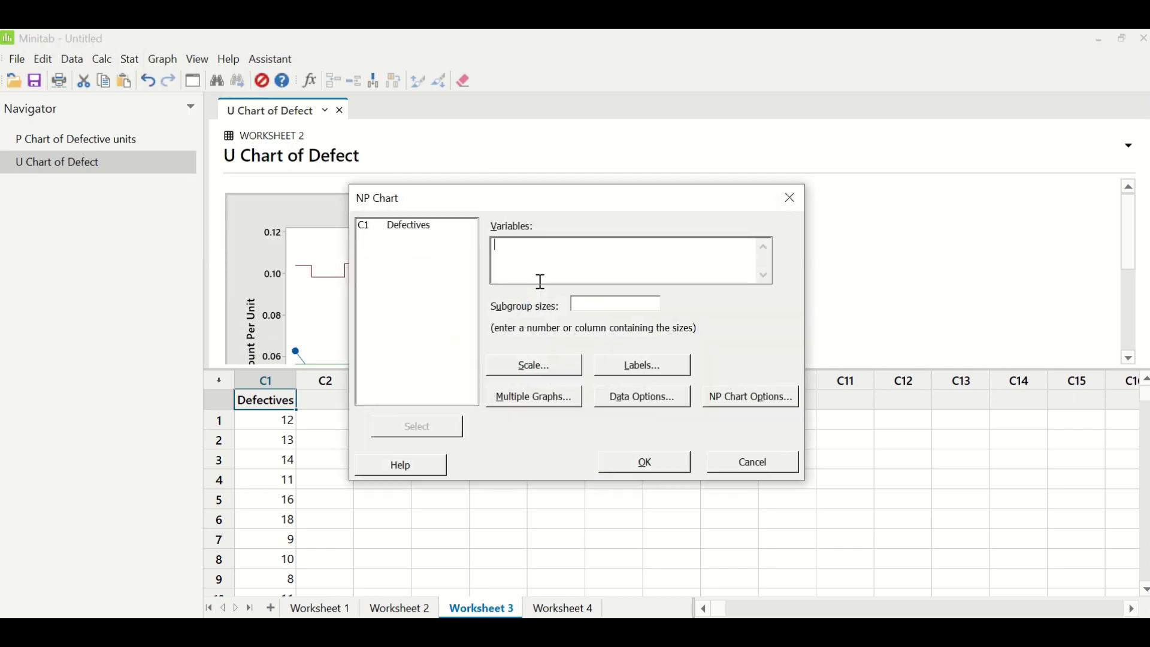
double_click(429, 227)
left_click(592, 305)
type("250")
left_click(667, 465)
double_click(690, 316)
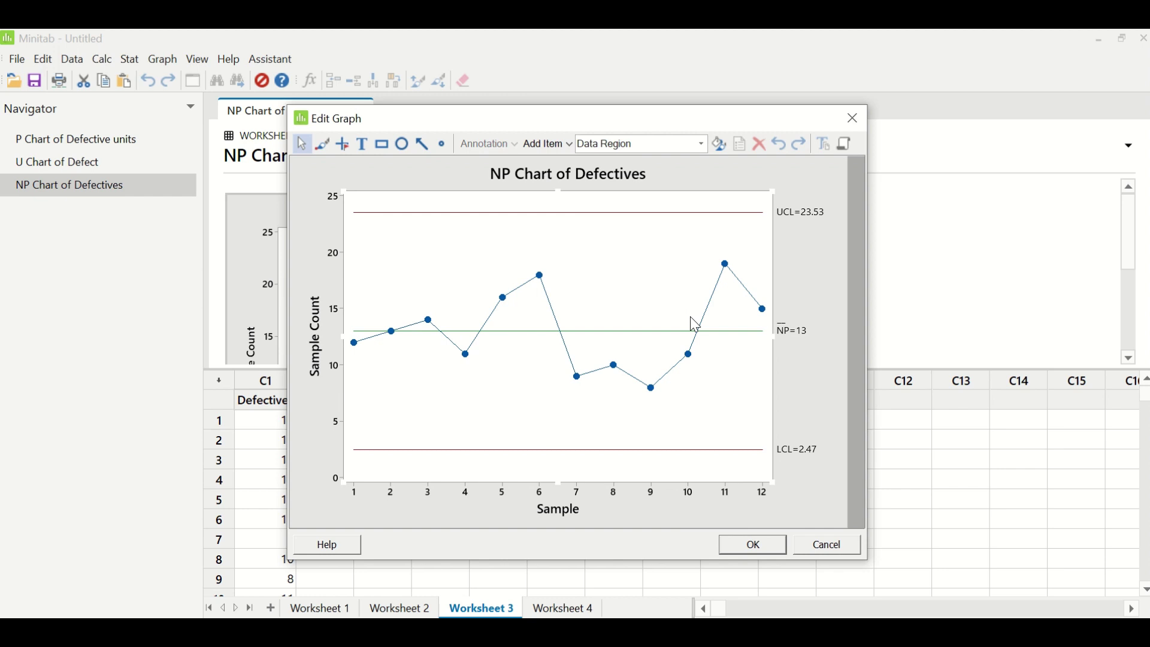
Close the enlarged NP chart and switch to Worksheet 4
left_click(761, 546)
left_click(552, 611)
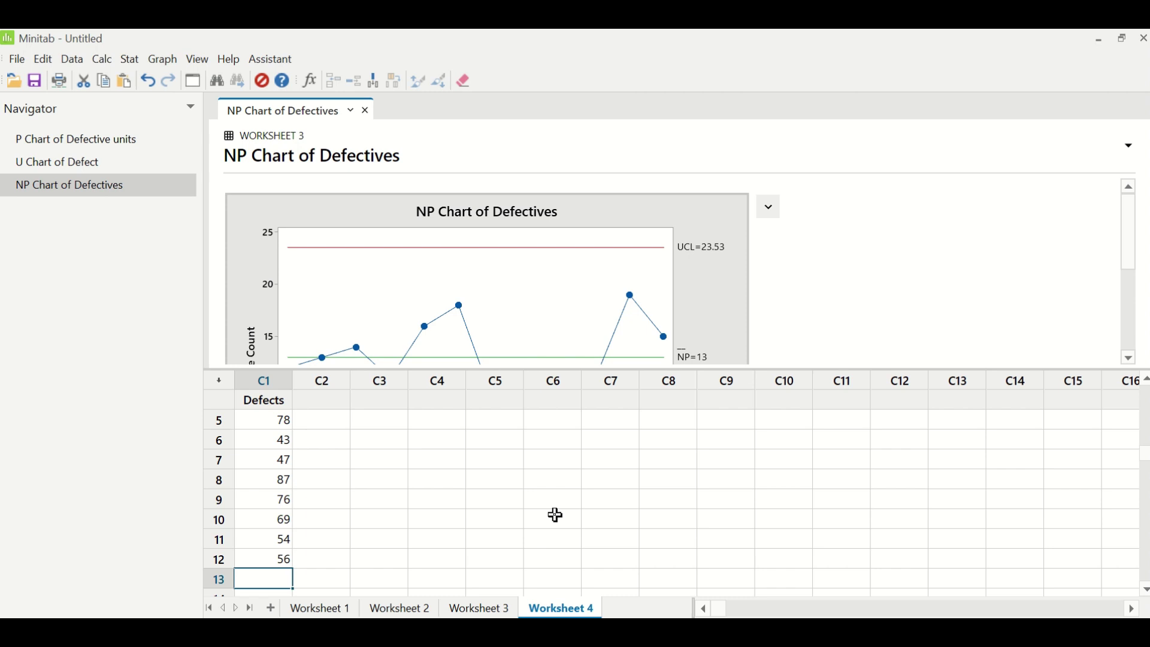
Build a C chart of Defects (C̄=61.75, UCL=85.32, LCL=38.18) and enlarge it
left_click(130, 60)
mouse_move(179, 158)
mouse_move(360, 223)
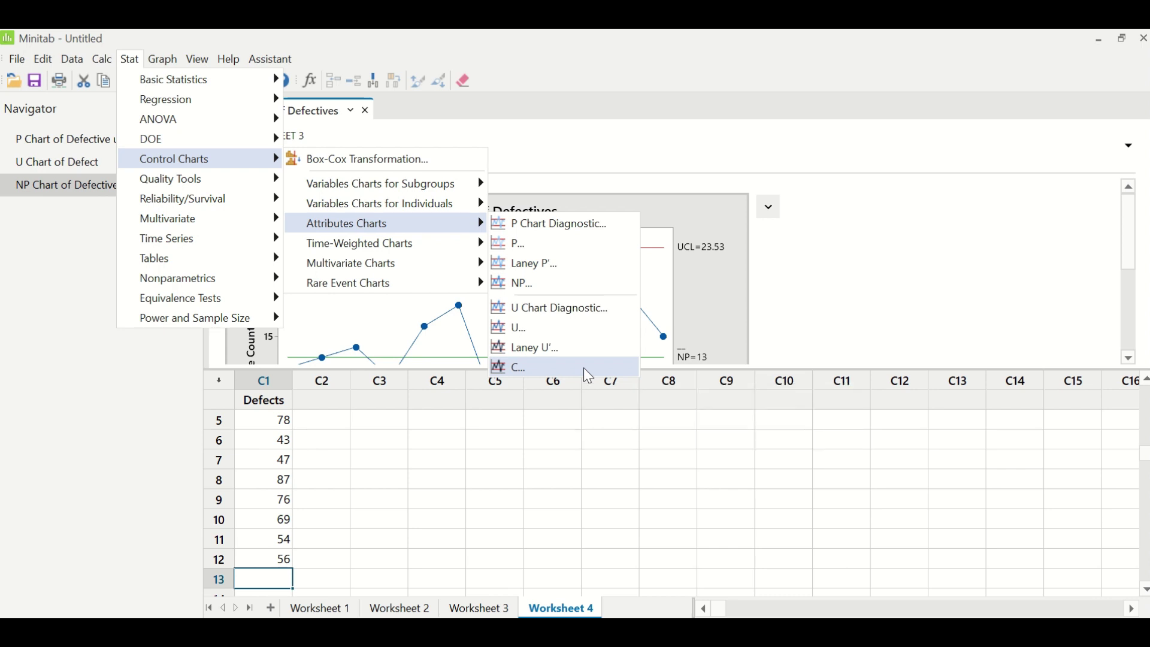
left_click(584, 368)
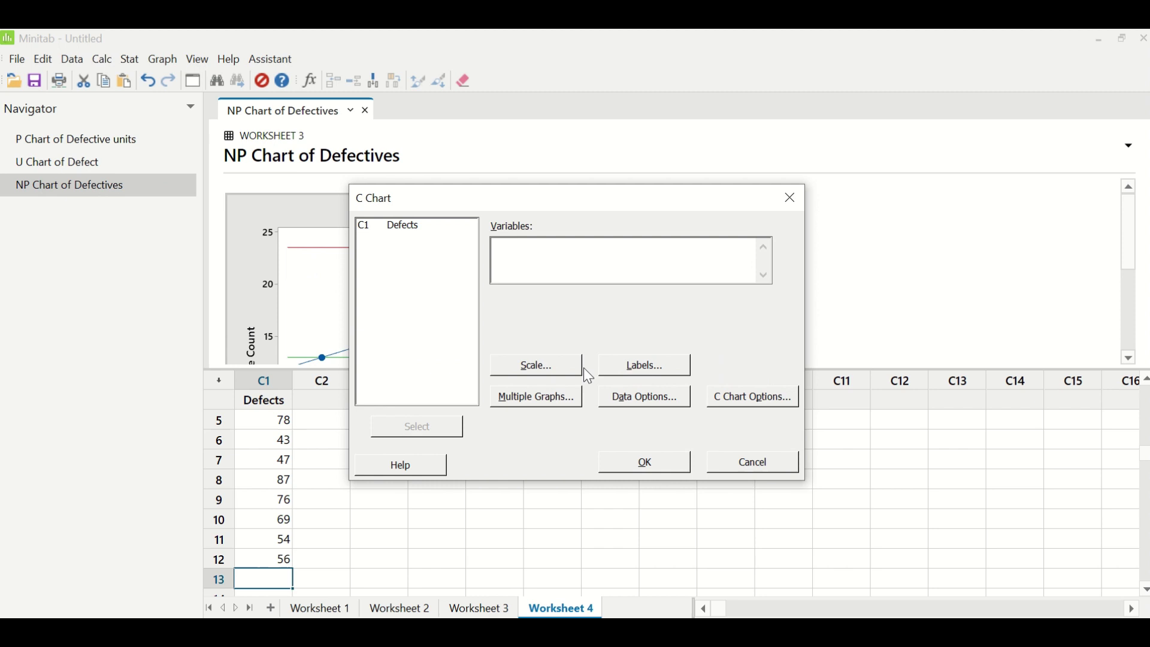
double_click(400, 231)
left_click(648, 464)
double_click(680, 329)
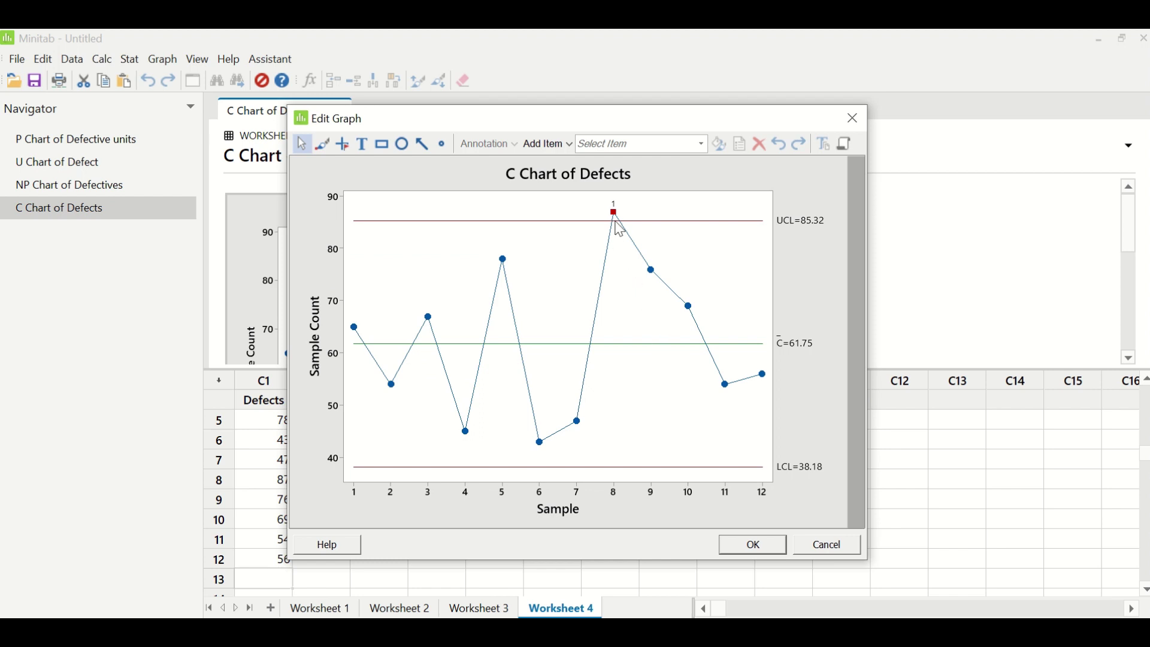
mouse_move(616, 215)
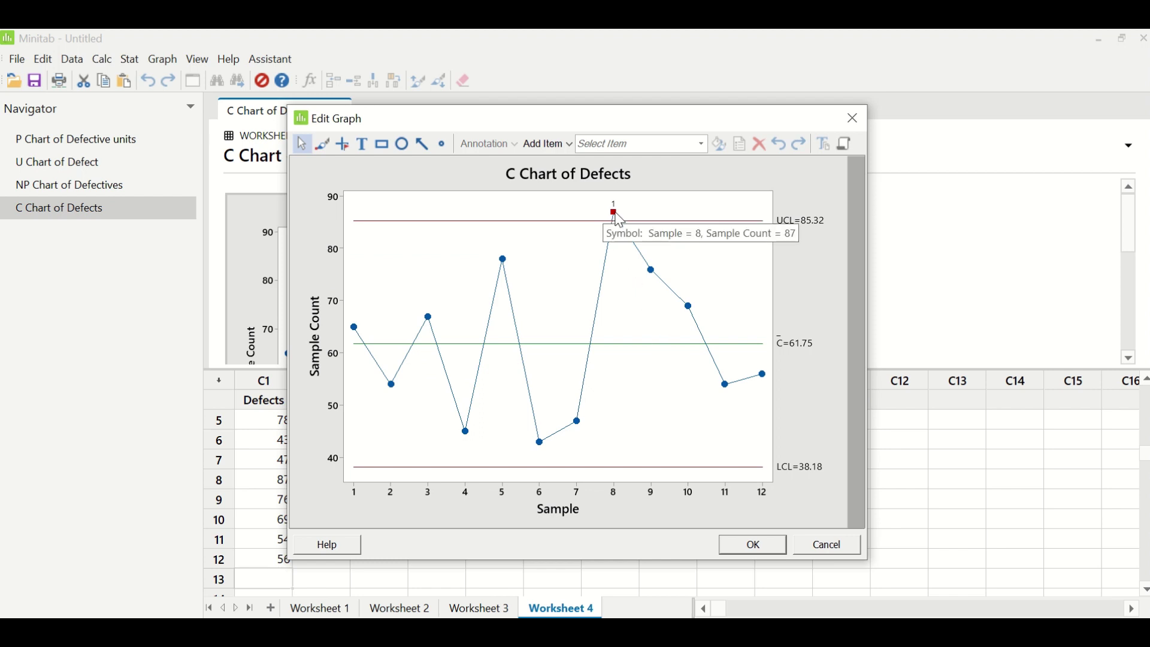